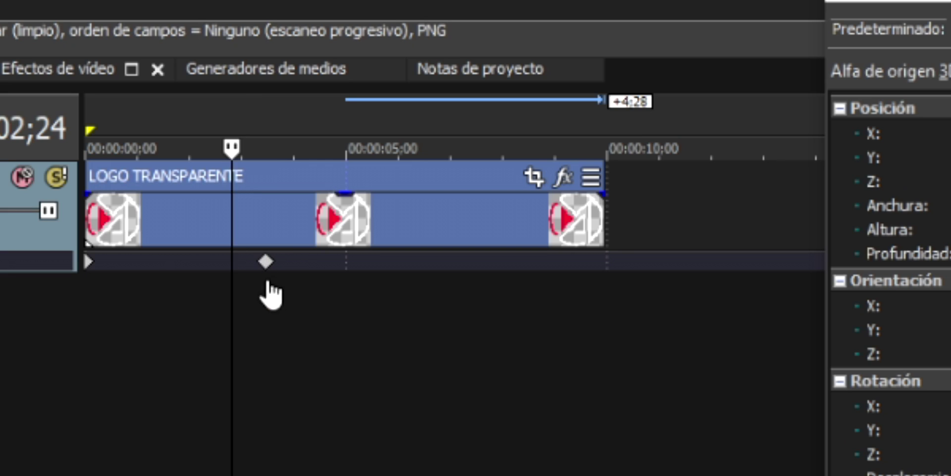
Step: Move the second position keyframe to the end of the logo clip and back to 00:00:06;10
left_click(89, 261)
left_click_drag(273, 262, 608, 268)
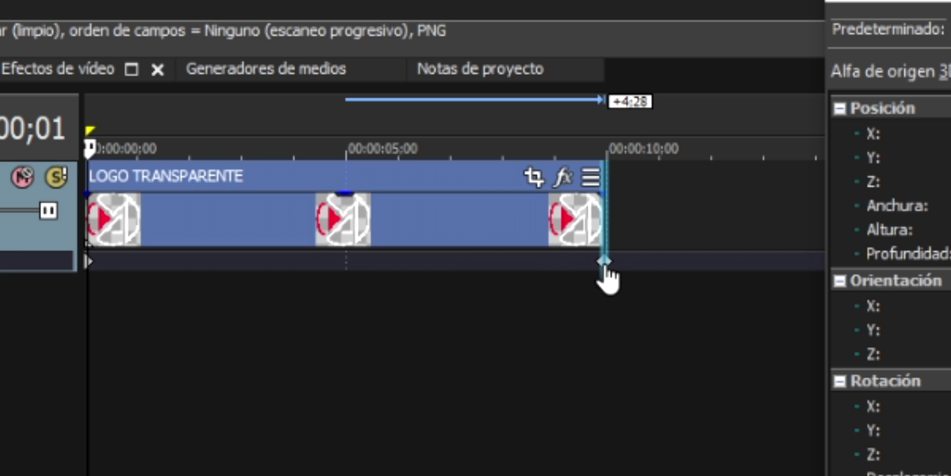
left_click(609, 268)
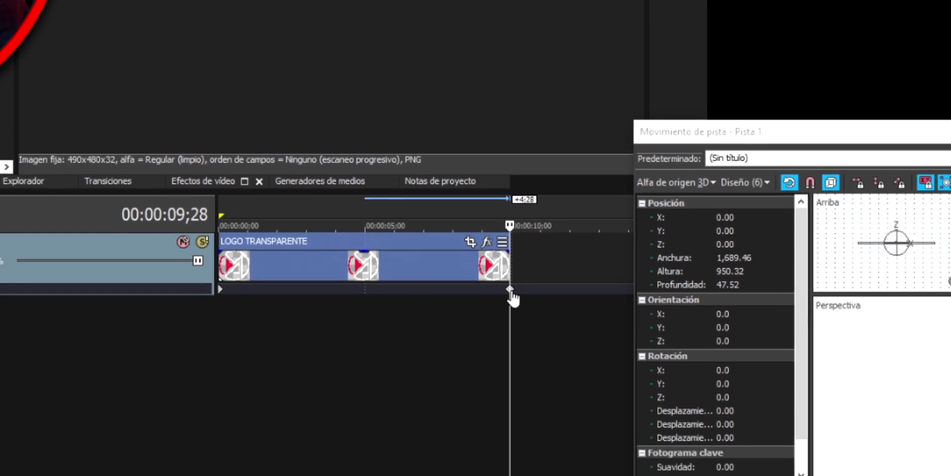
left_click_drag(511, 289, 405, 295)
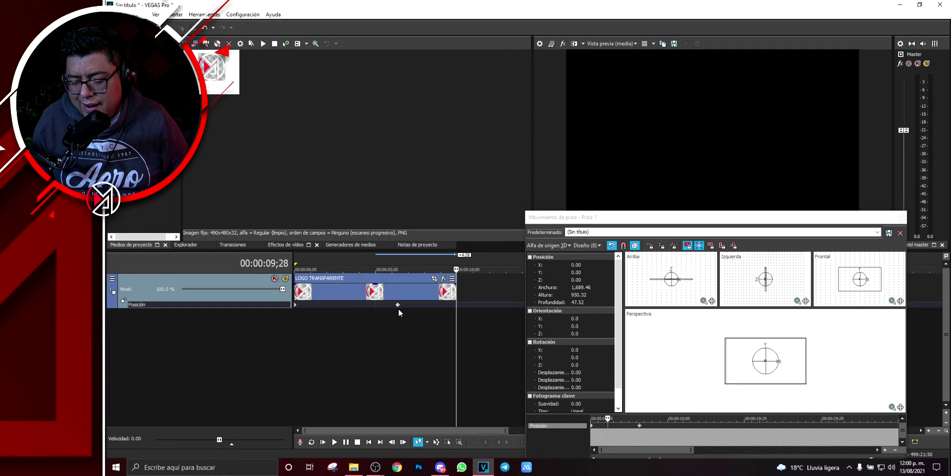
left_click(398, 304)
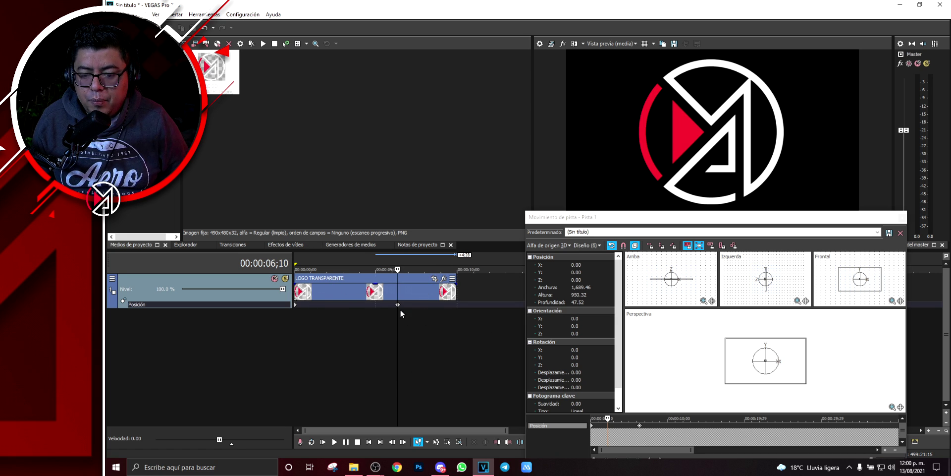
Step: Move the second position keyframe to the logo clip's end and back to 00:00:06;23, and select it in Track Motion
left_click_drag(398, 304, 457, 305)
left_click(457, 304)
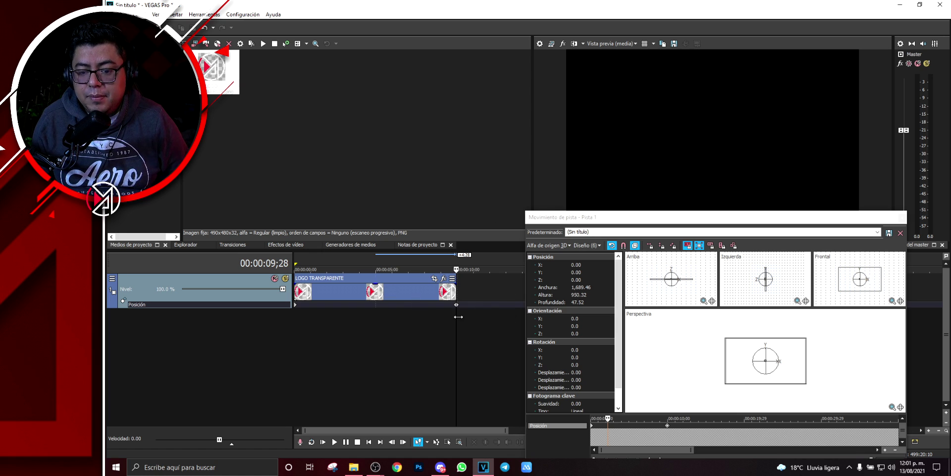
left_click_drag(457, 305, 405, 305)
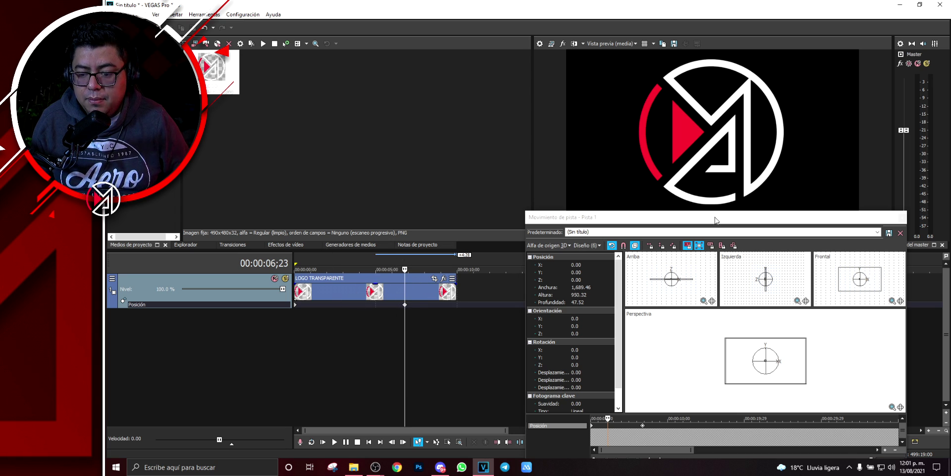
left_click(644, 426)
left_click(643, 426)
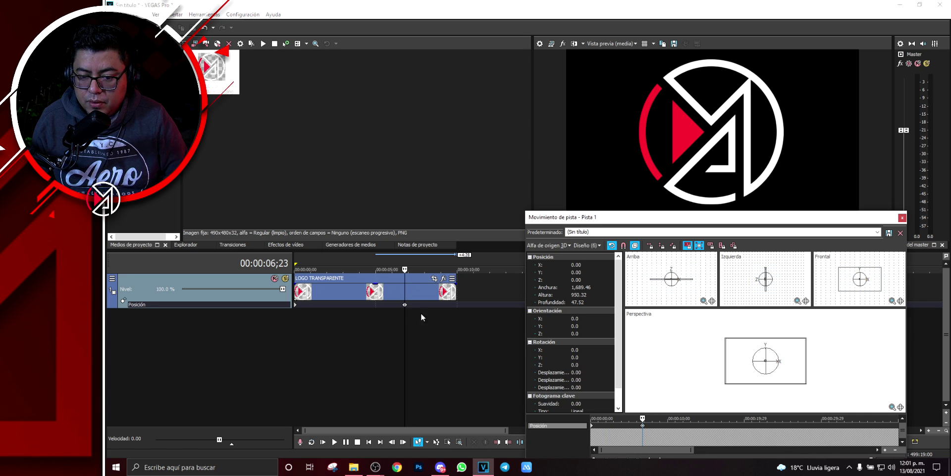
Step: Move the second position keyframe to 00:00:07;06 and place the playhead on it for editing
left_click_drag(406, 306, 373, 304)
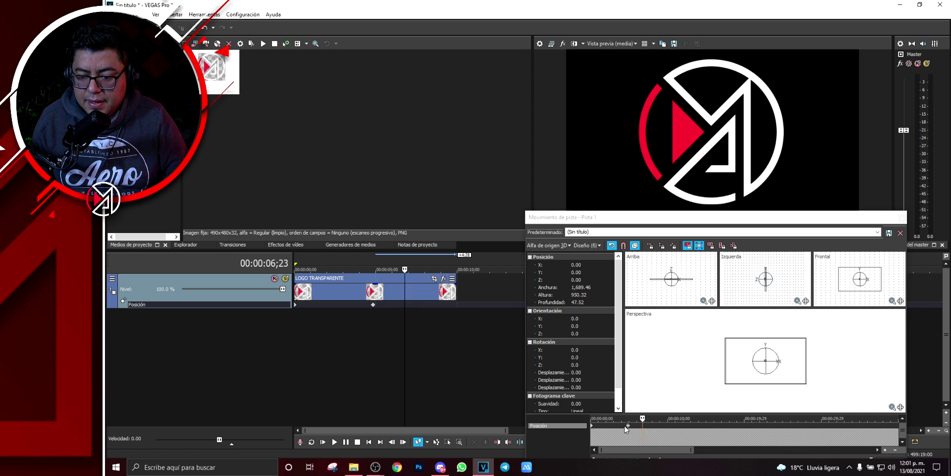
left_click_drag(375, 304, 412, 306)
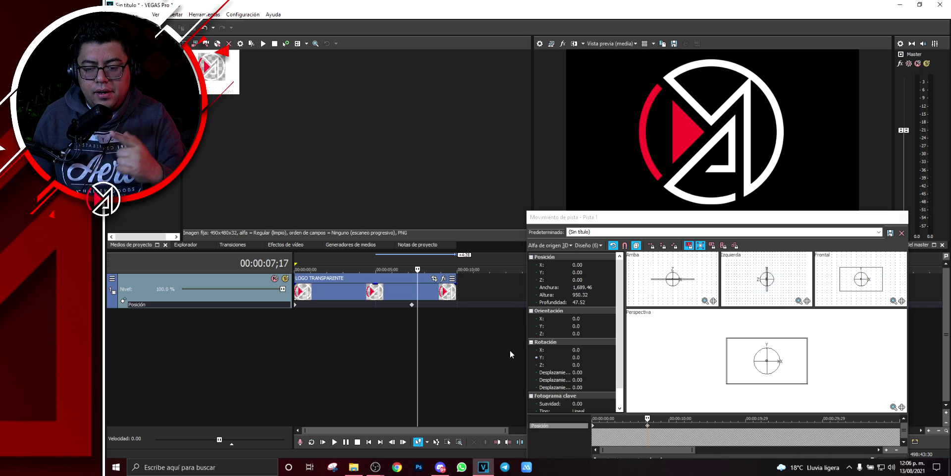
left_click(648, 428)
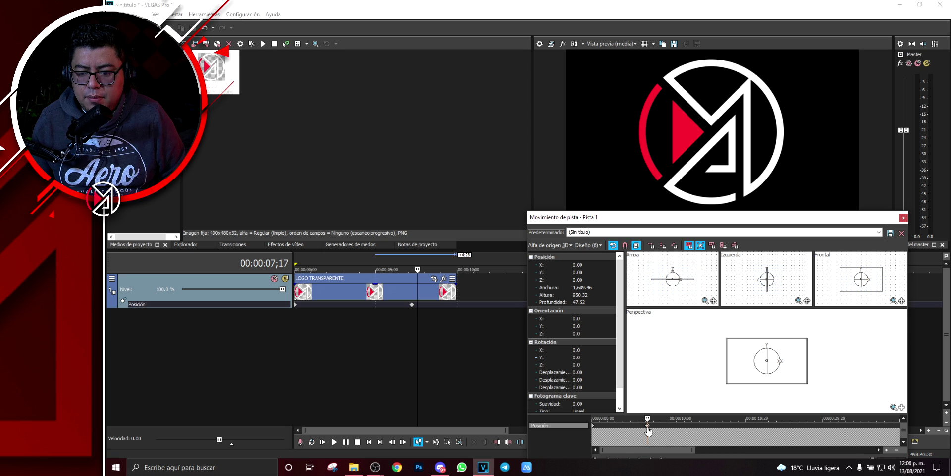
mouse_move(717, 223)
left_mouse_down()
mouse_move(726, 218)
mouse_move(704, 178)
mouse_move(717, 238)
left_mouse_up()
left_click(380, 310)
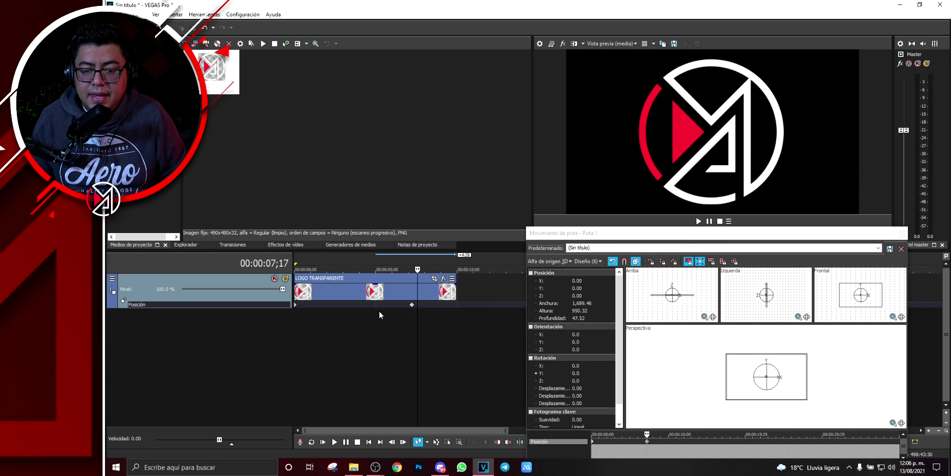
double_click(412, 304)
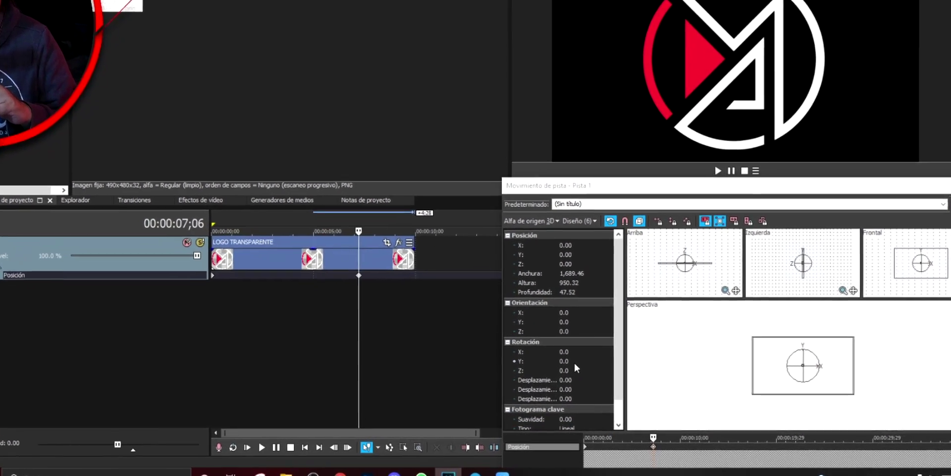
Step: Set the second keyframe's Y rotation to 359 degrees
left_click(575, 361)
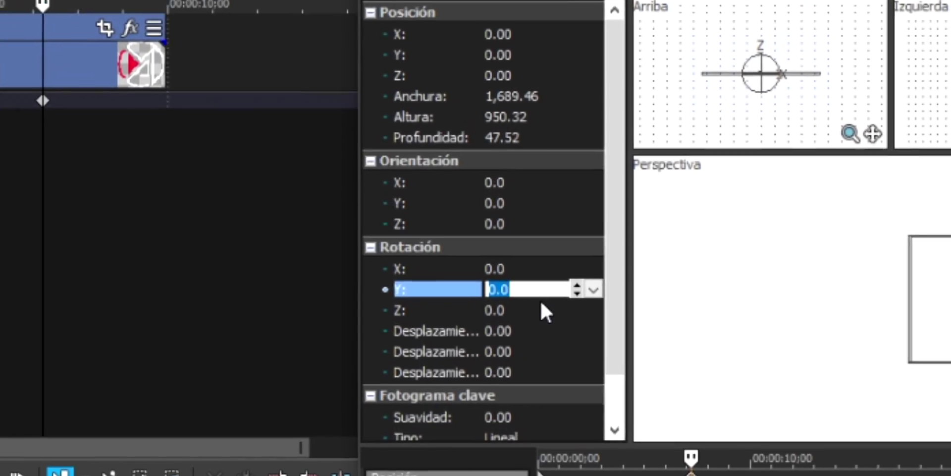
type("3")
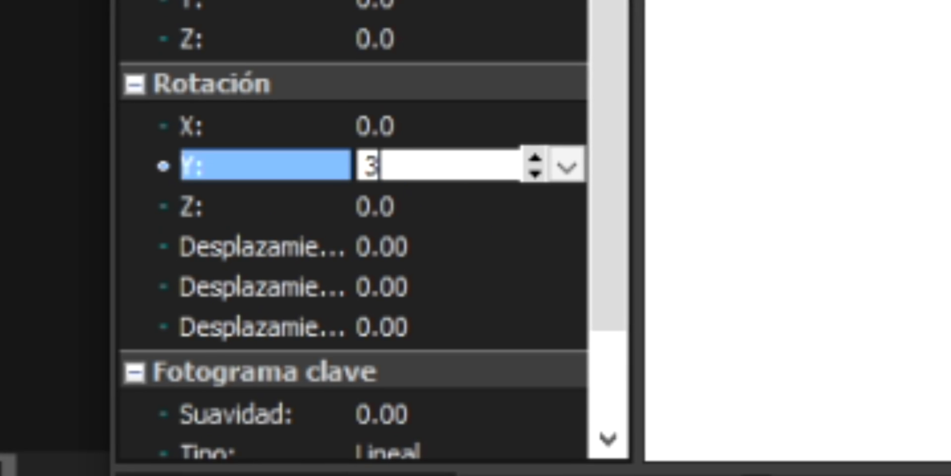
type("59")
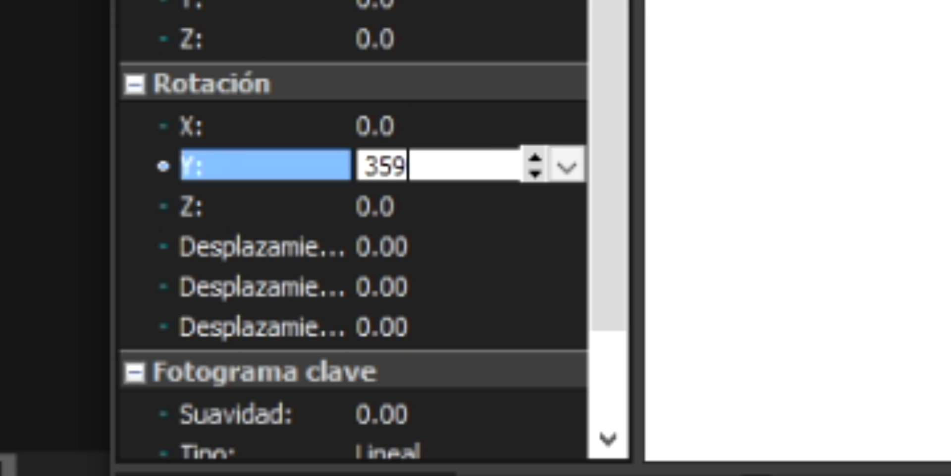
key("Return")
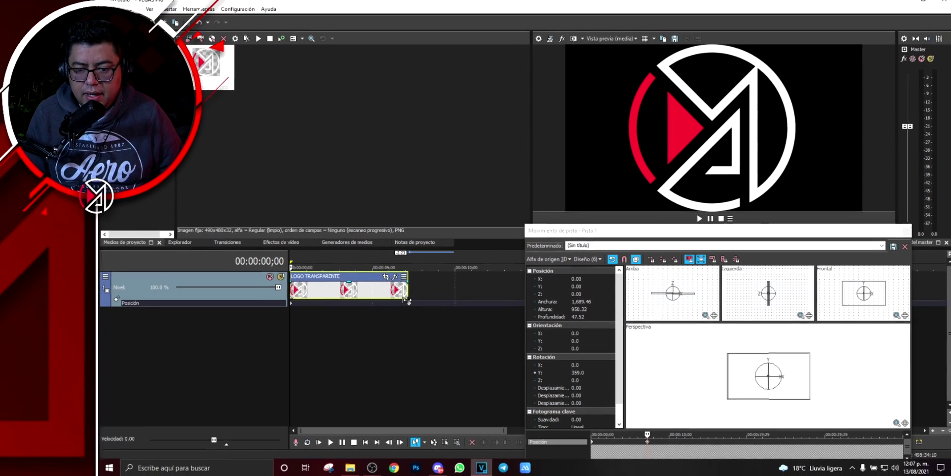
Step: End the logo clip and its second keyframe at 00:00:06;22, play the spin over that range, and close Track Motion
left_click_drag(425, 306, 404, 306)
double_click(329, 260)
key("space")
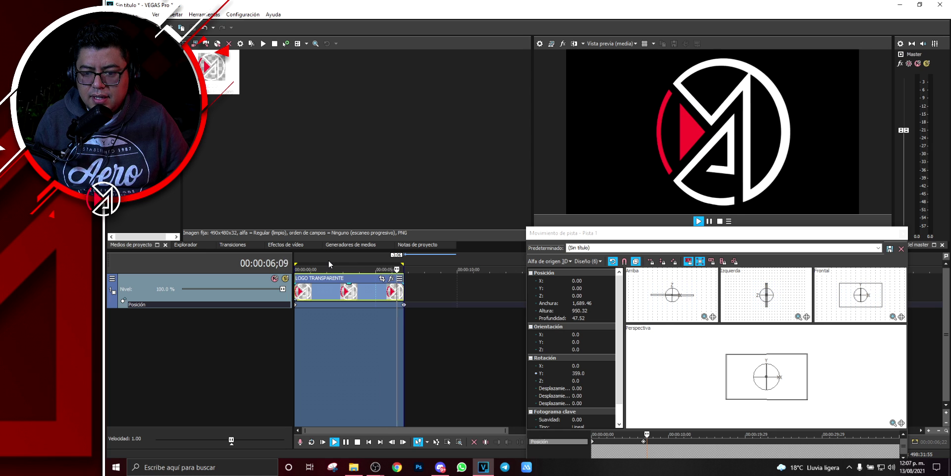
key("space")
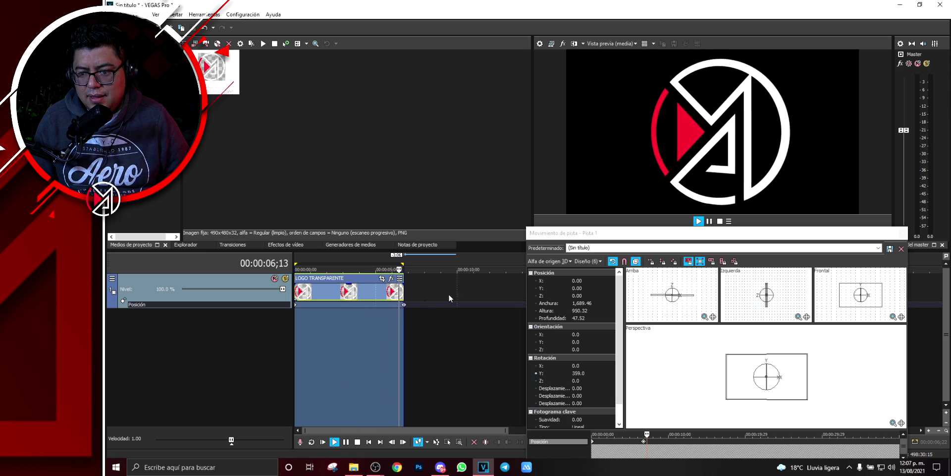
left_click(903, 235)
left_click(904, 236)
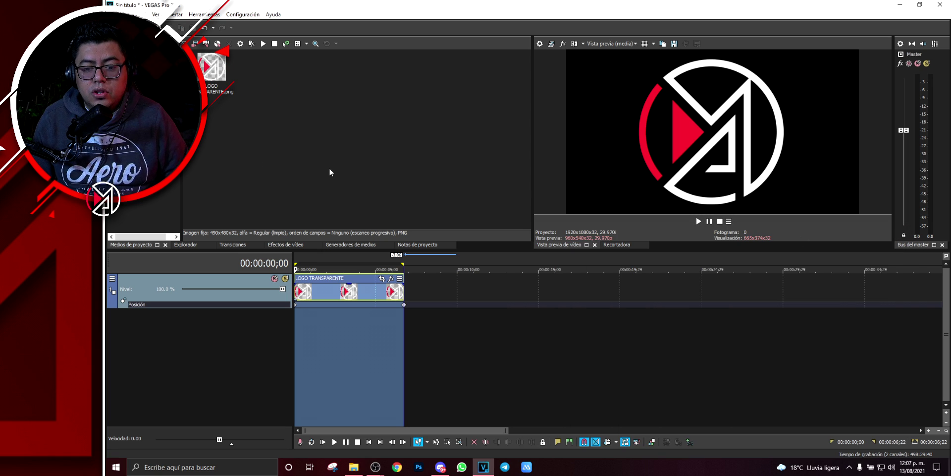
Step: Add the Verde solid color on a new track beneath the logo and trim it to the logo clip's end
left_click(338, 245)
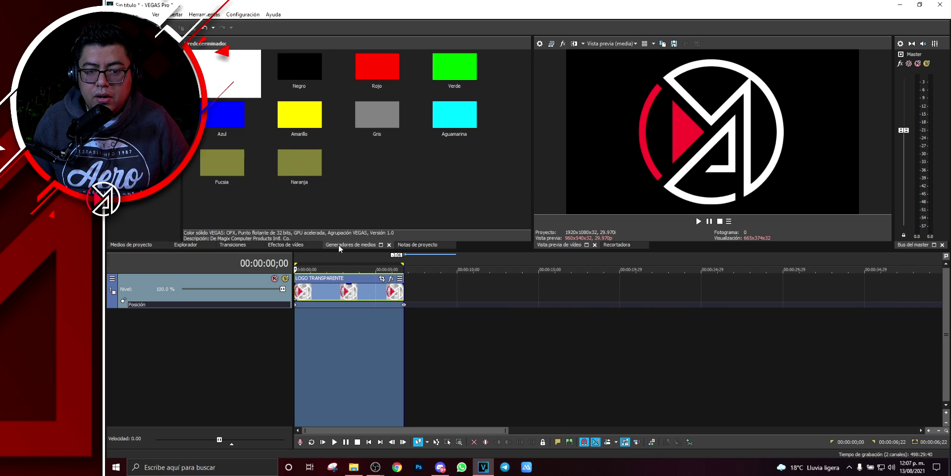
left_click_drag(456, 70, 285, 333)
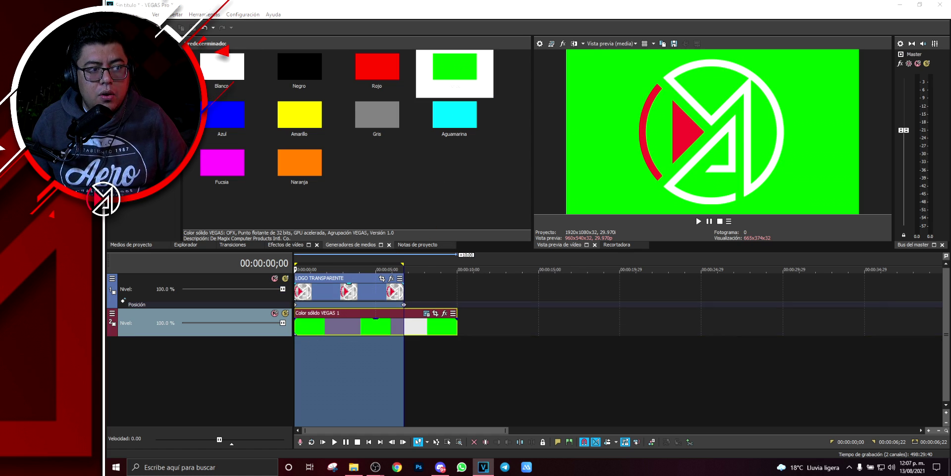
left_click(429, 371)
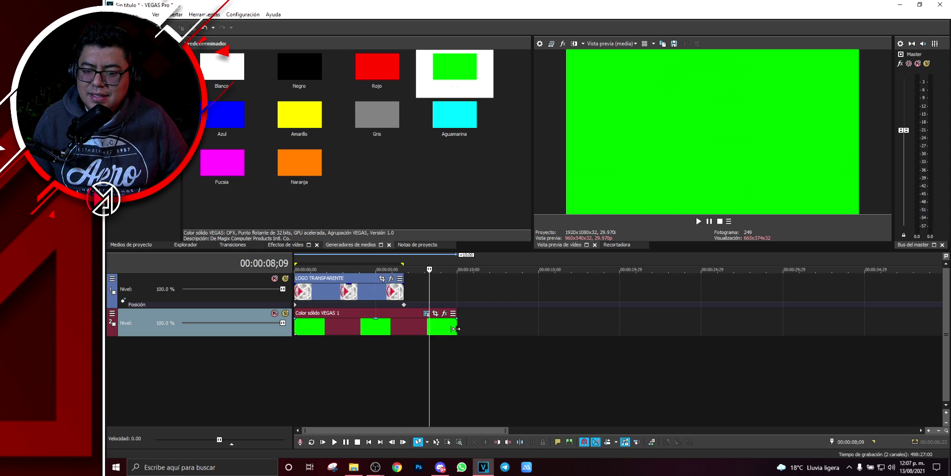
left_click_drag(457, 330, 403, 335)
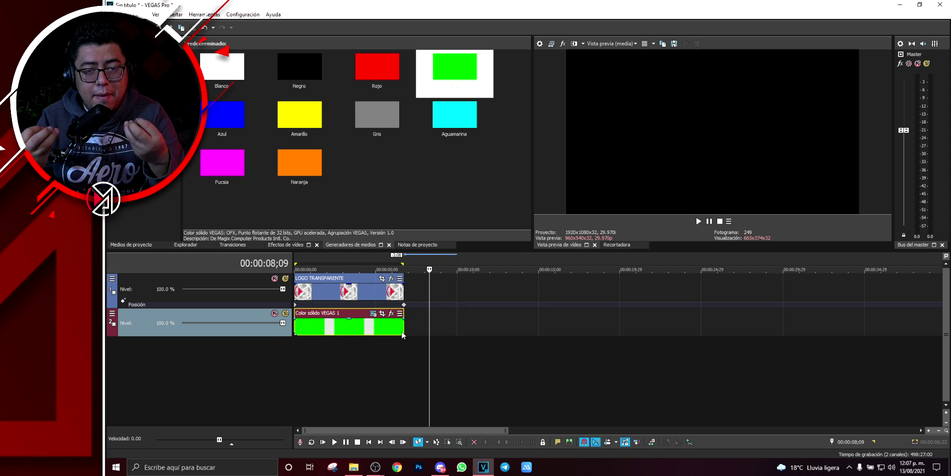
Step: Play back the spinning logo over the green background to check the animation
left_click(355, 365)
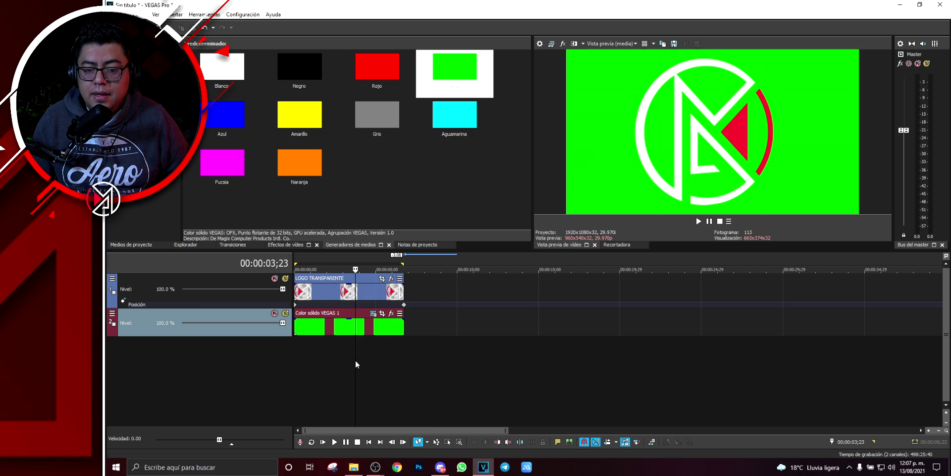
left_click(329, 357)
key("space")
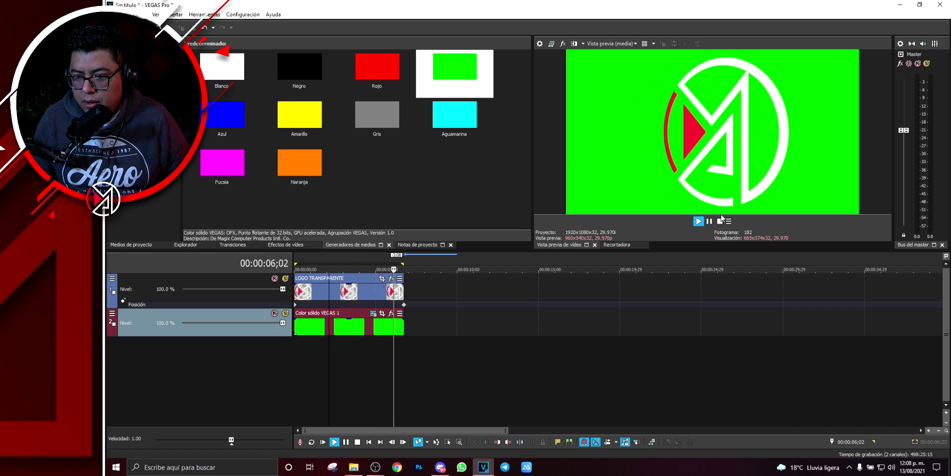
left_click(296, 363)
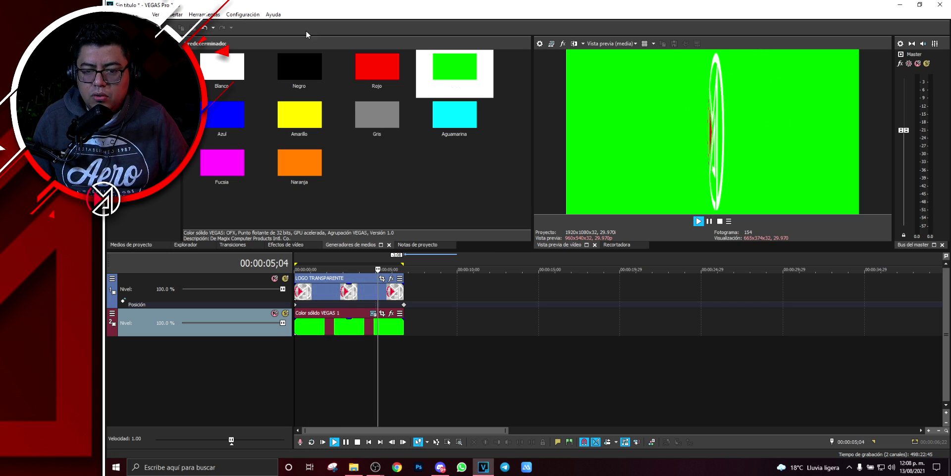
Step: Start rendering the project as MAGIX AVC/AAC MP4 with the YOUTUBE 30FPS template
left_click(120, 14)
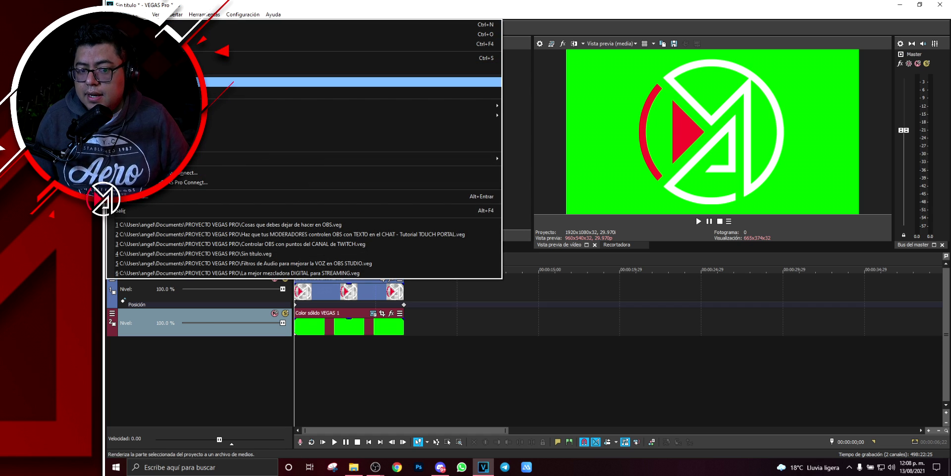
key("Return")
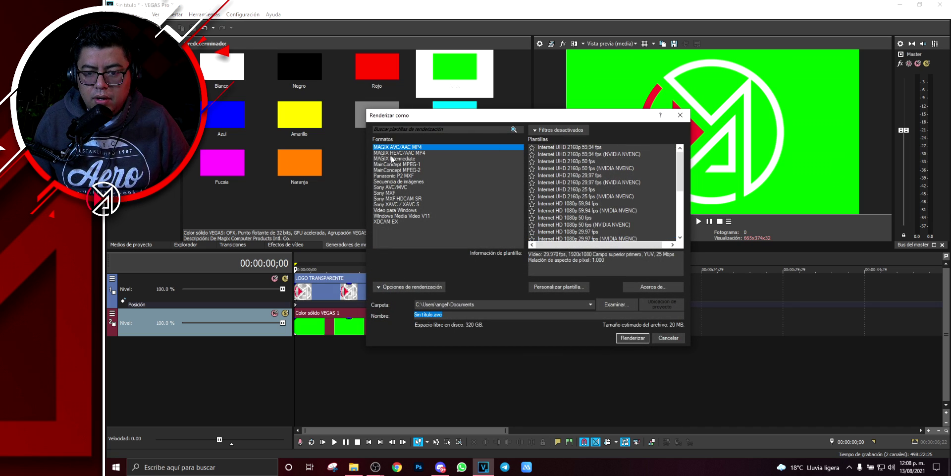
scroll(631, 214, "up", 3)
scroll(631, 215, "down", 4)
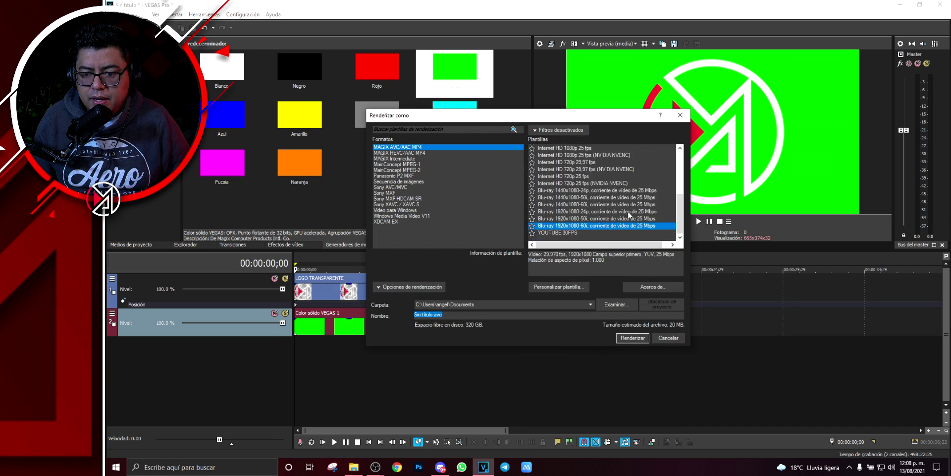
left_click(556, 232)
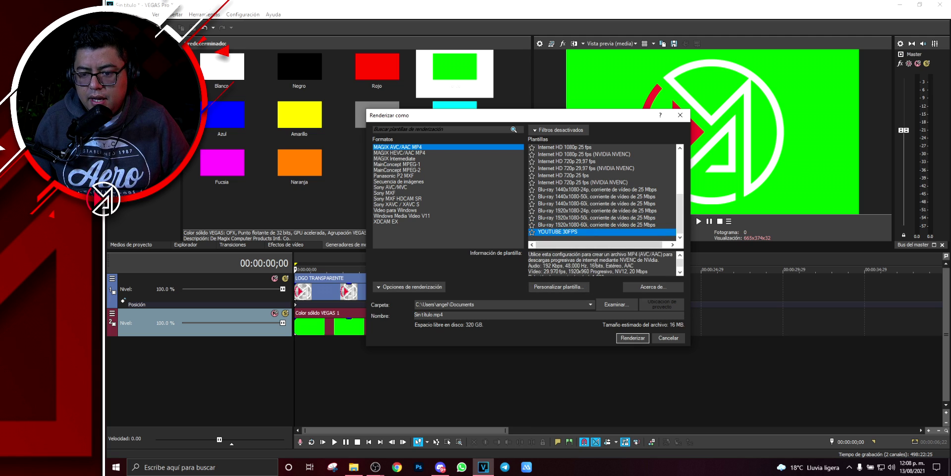
Step: Customize the render template with a frame rate of 59.940 and the frame size HD 1080 (1920x1080)
left_click(572, 286)
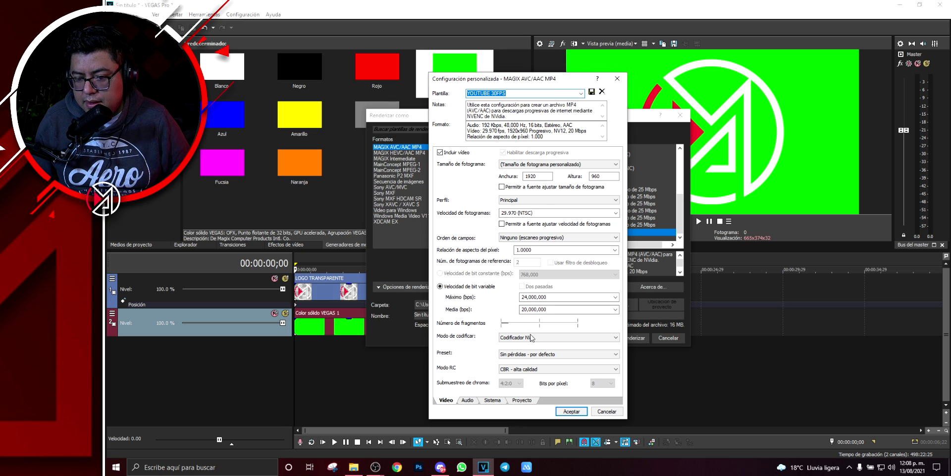
left_click(545, 212)
scroll(545, 213, "down", 2)
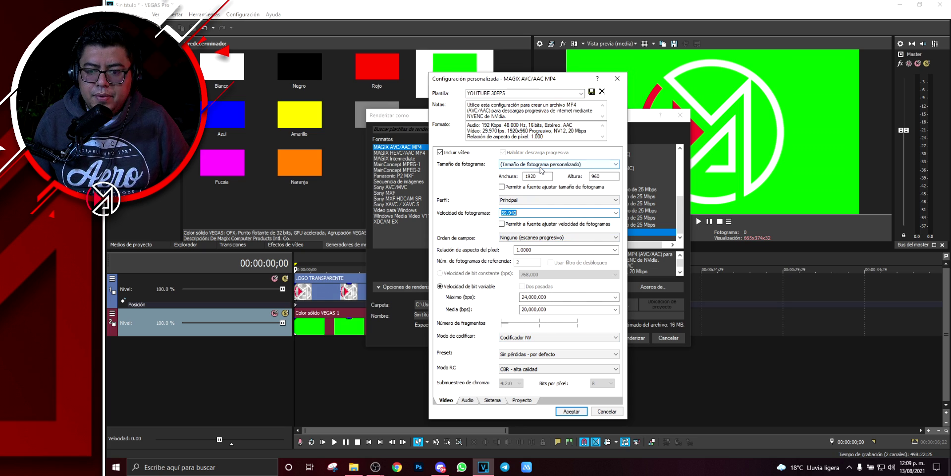
left_click(541, 169)
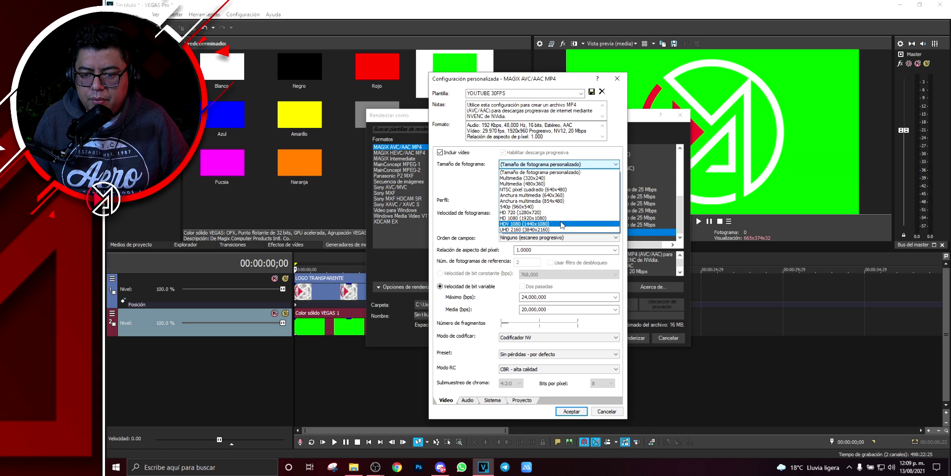
left_click(565, 218)
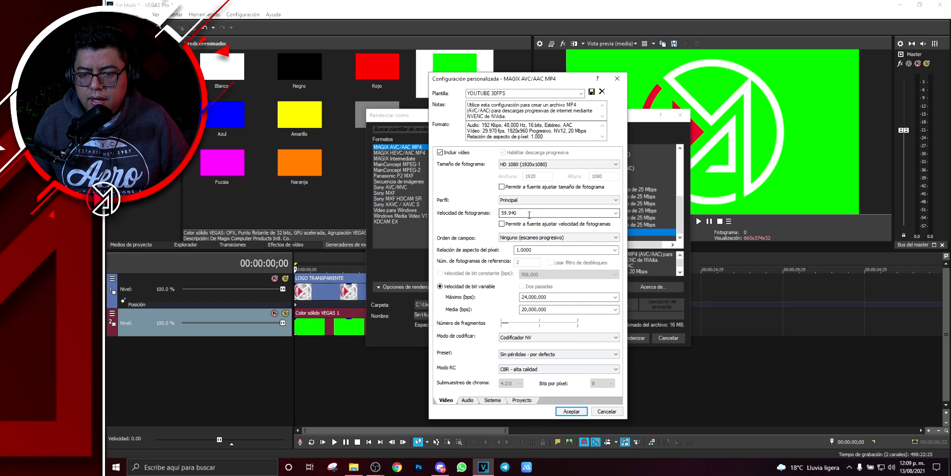
left_click(570, 411)
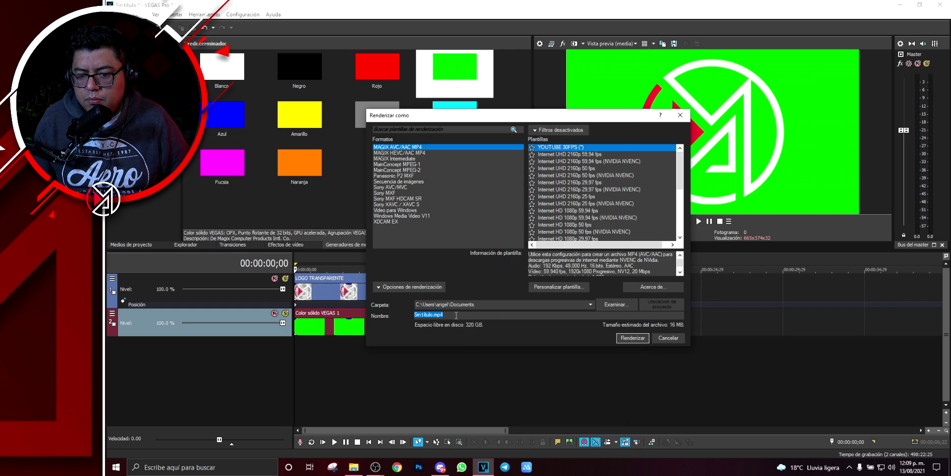
Step: Name the output file LOGO ANIMADO, render the video, and open the folder containing it
type("LOGO ANIMADO")
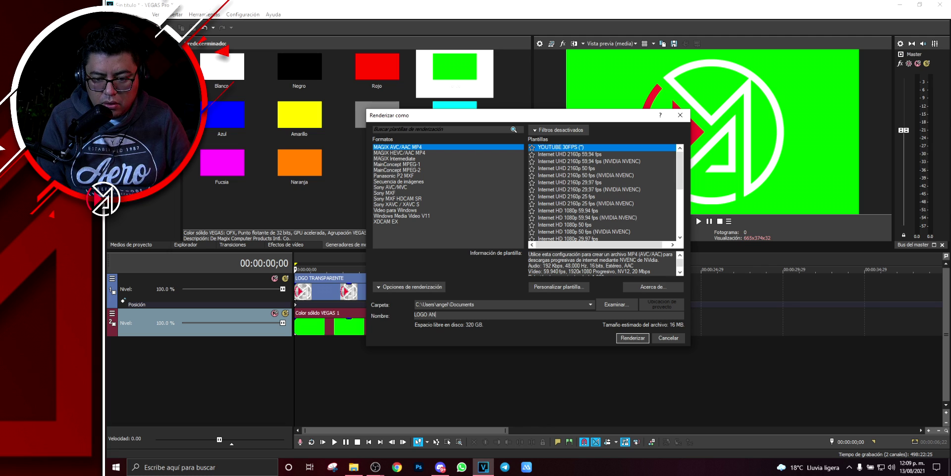
left_click(631, 337)
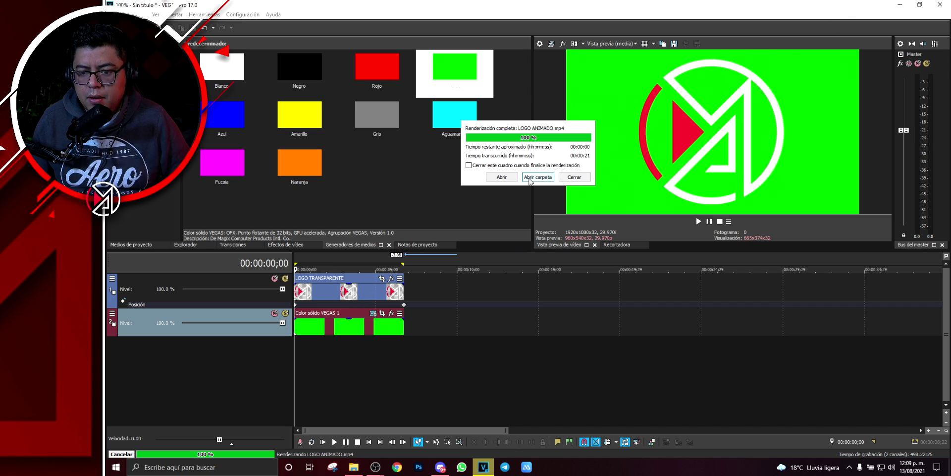
left_click(530, 177)
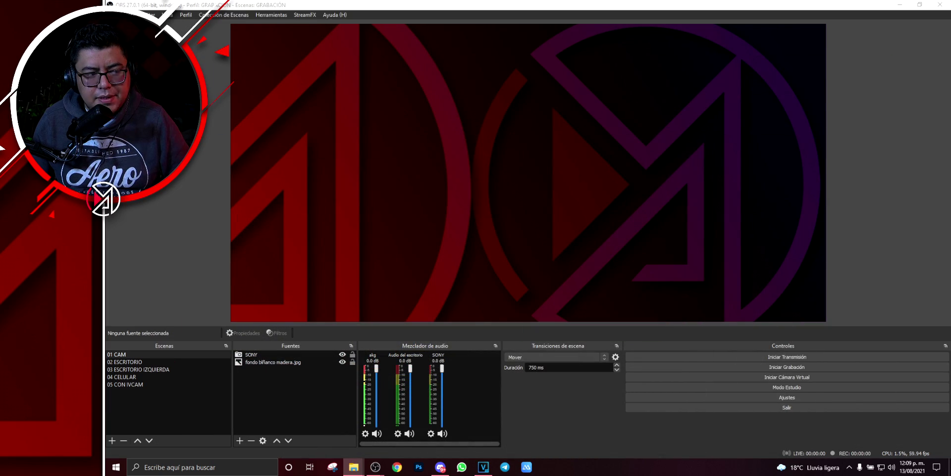
Step: Switch to OBS and add LOGO ANIMADO.mp4 from the Documents folder as a source in the 01 CAM scene
left_click_drag(394, 192, 765, 117)
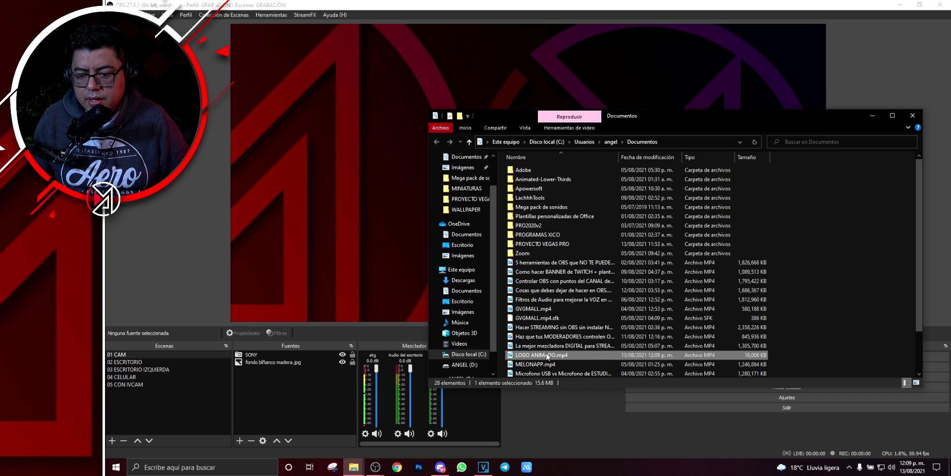
left_click_drag(545, 358, 310, 233)
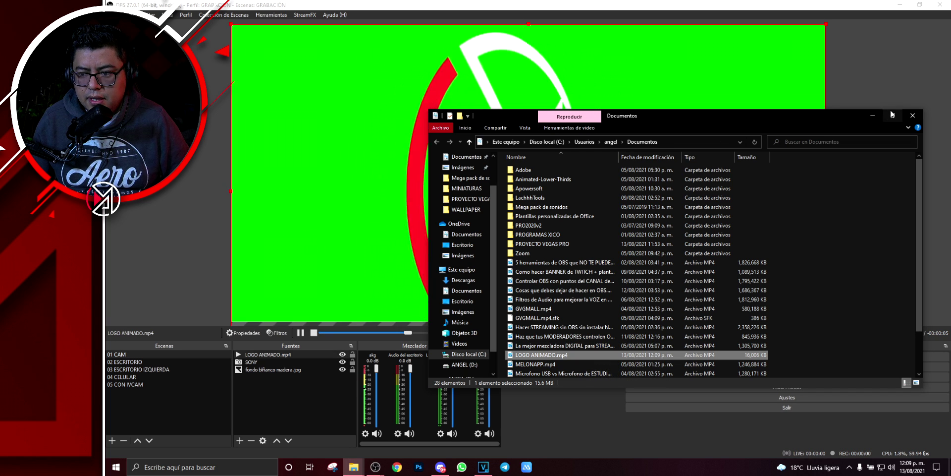
left_click(873, 115)
left_click(896, 61)
left_click(403, 132)
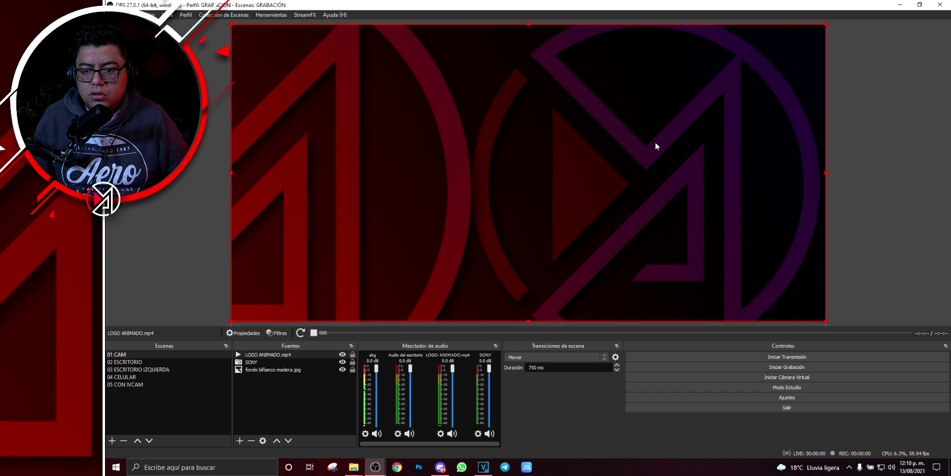
Step: Enable looping (Bucle) for the LOGO ANIMADO.mp4 source
double_click(294, 356)
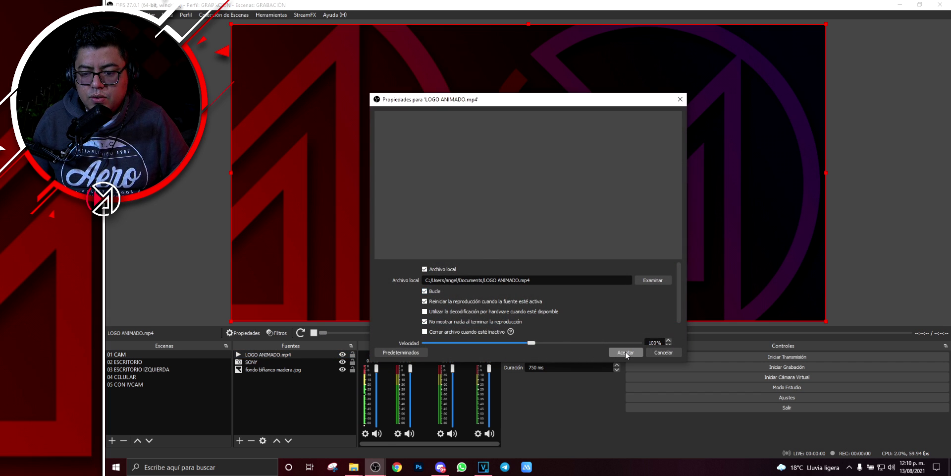
left_click(626, 354)
Step: Add a Fondo croma effect filter with its default name to the LOGO ANIMADO.mp4 source to remove the green background
right_click(257, 355)
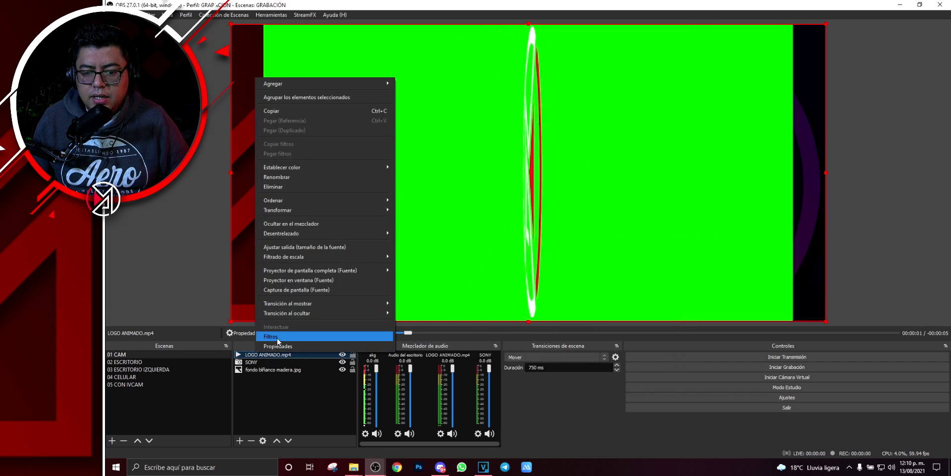
left_click(278, 338)
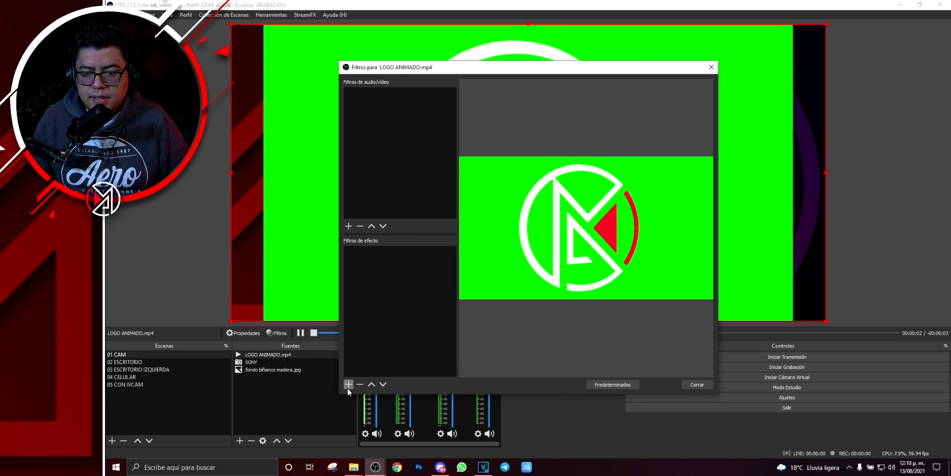
left_click(347, 386)
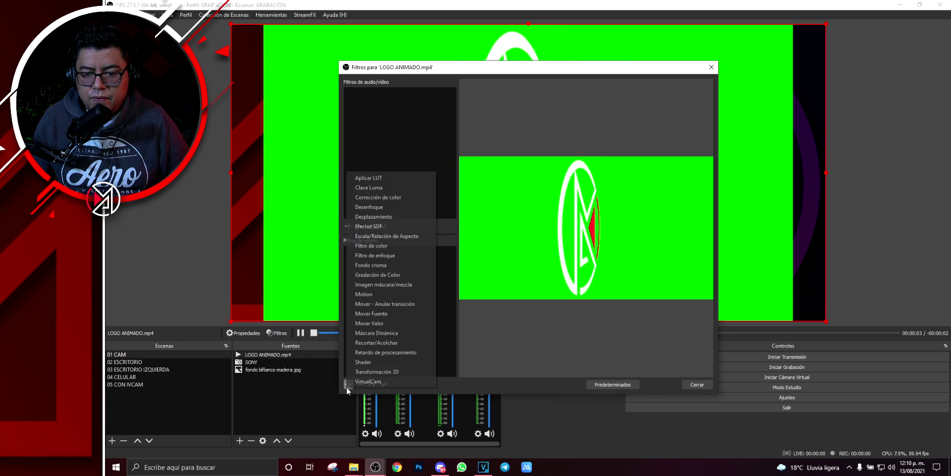
left_click(404, 268)
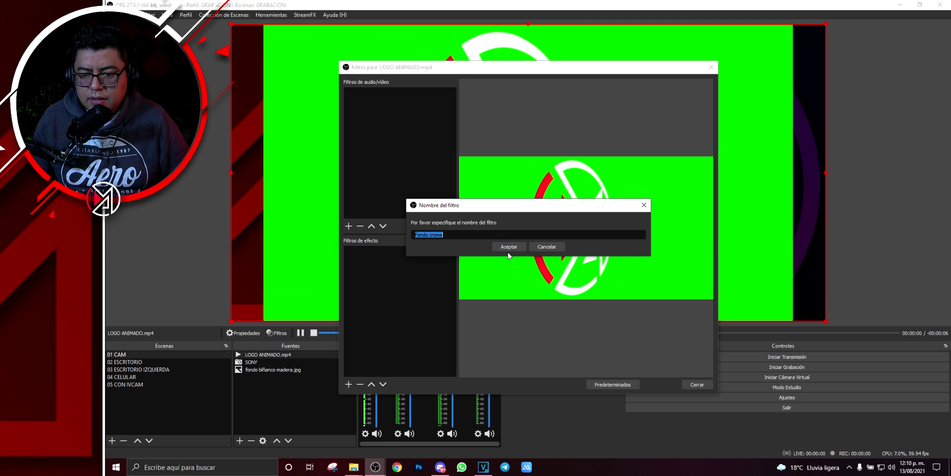
left_click(509, 249)
left_click(696, 385)
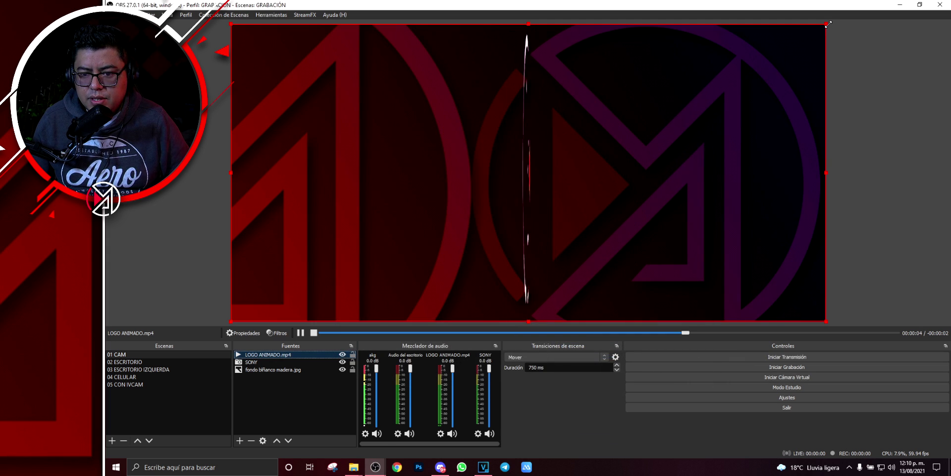
Step: Scale the animated logo down, stretch it taller, and place it over the right half of the scene
left_click_drag(828, 23, 616, 190)
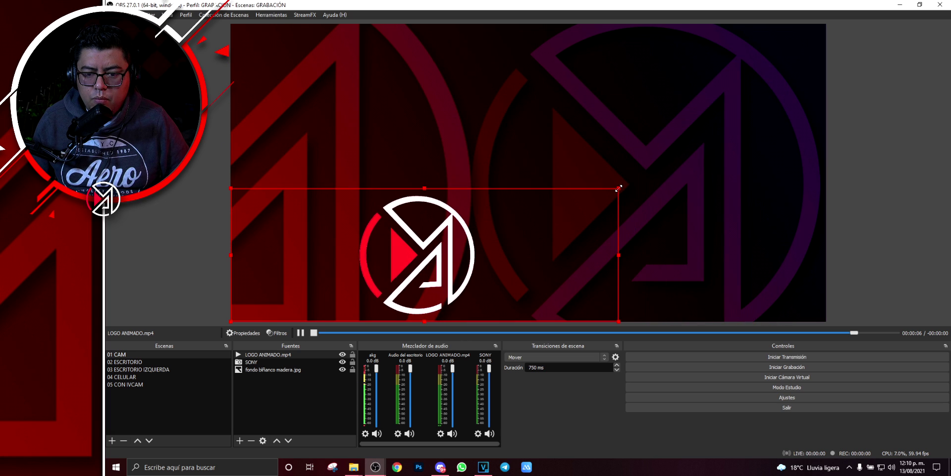
left_click_drag(463, 248, 670, 194)
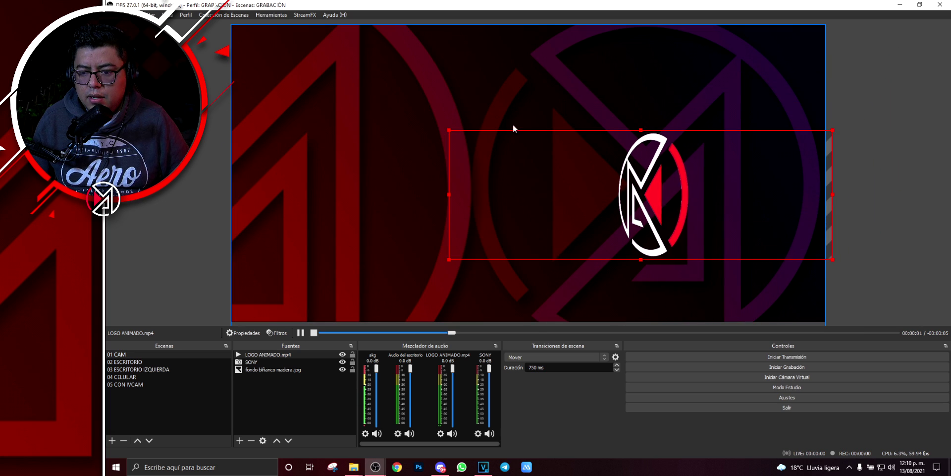
left_click_drag(641, 130, 654, 44)
left_click_drag(600, 170, 593, 199)
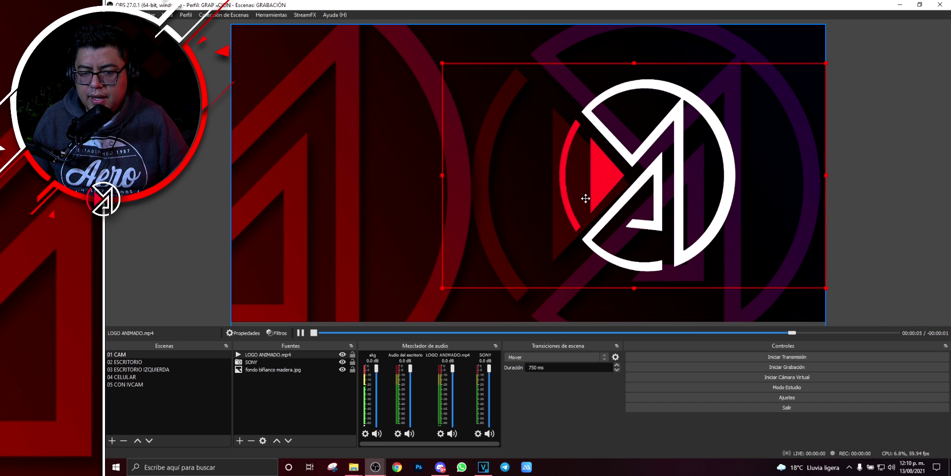